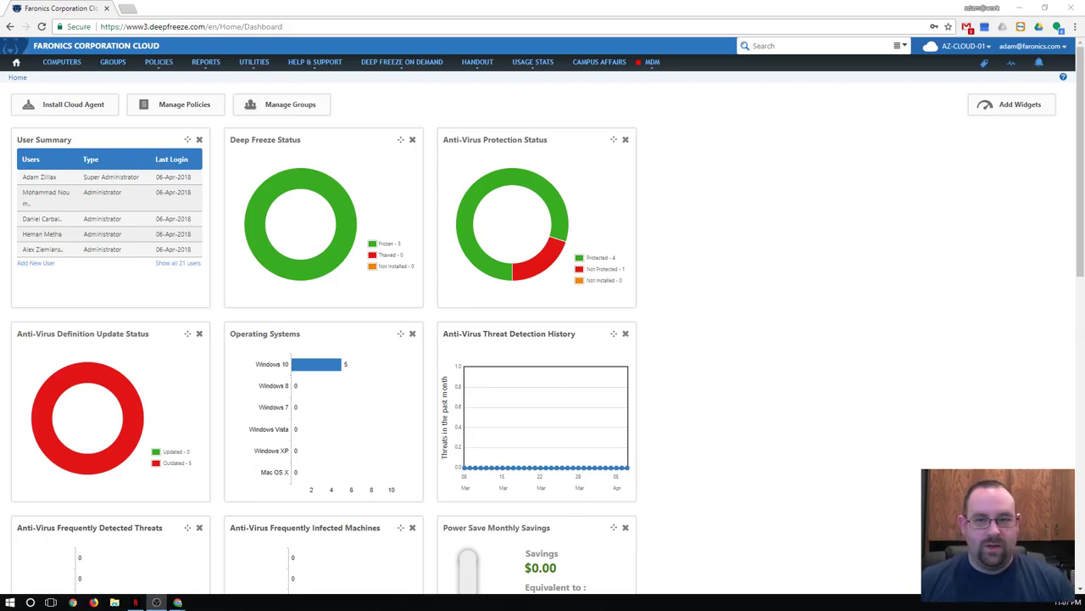
# Open the df.mac.default policy and confirm its policy-update check stays at every 4 hours
pyautogui.click(149, 62)
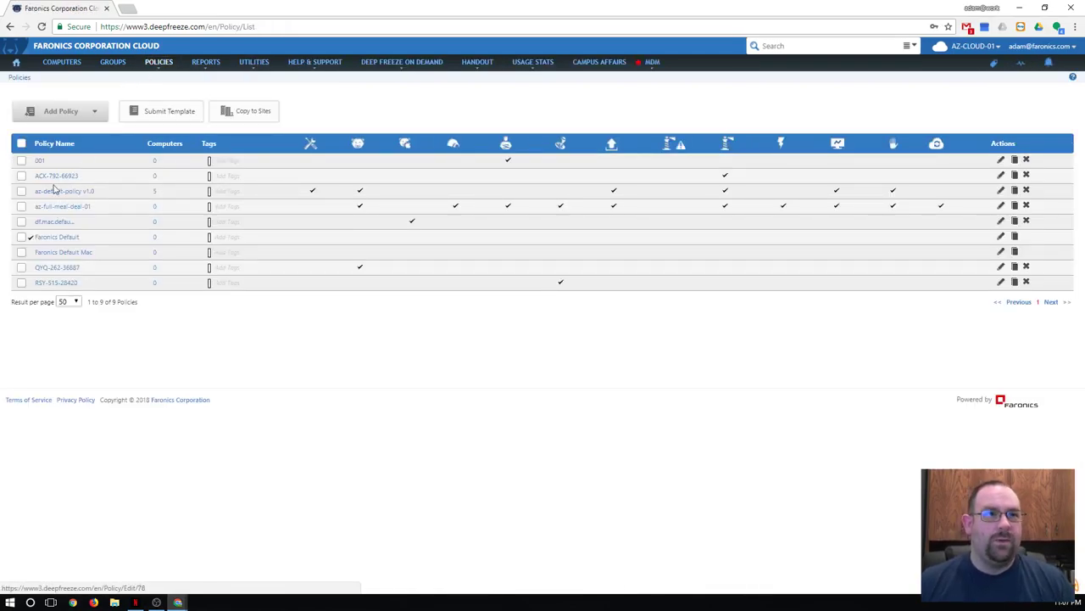
pyautogui.click(49, 224)
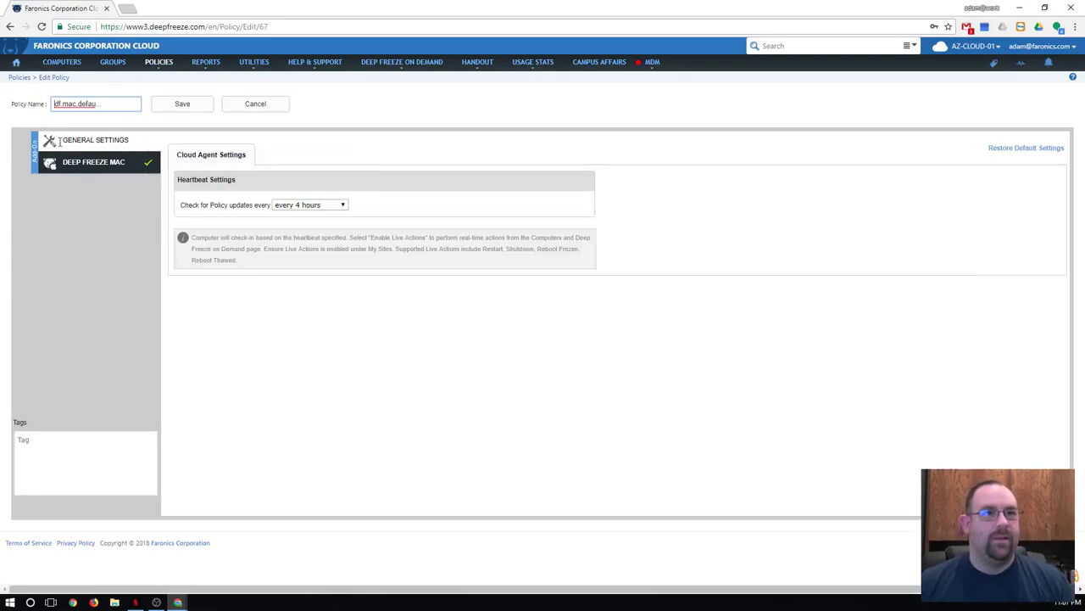
pyautogui.click(306, 206)
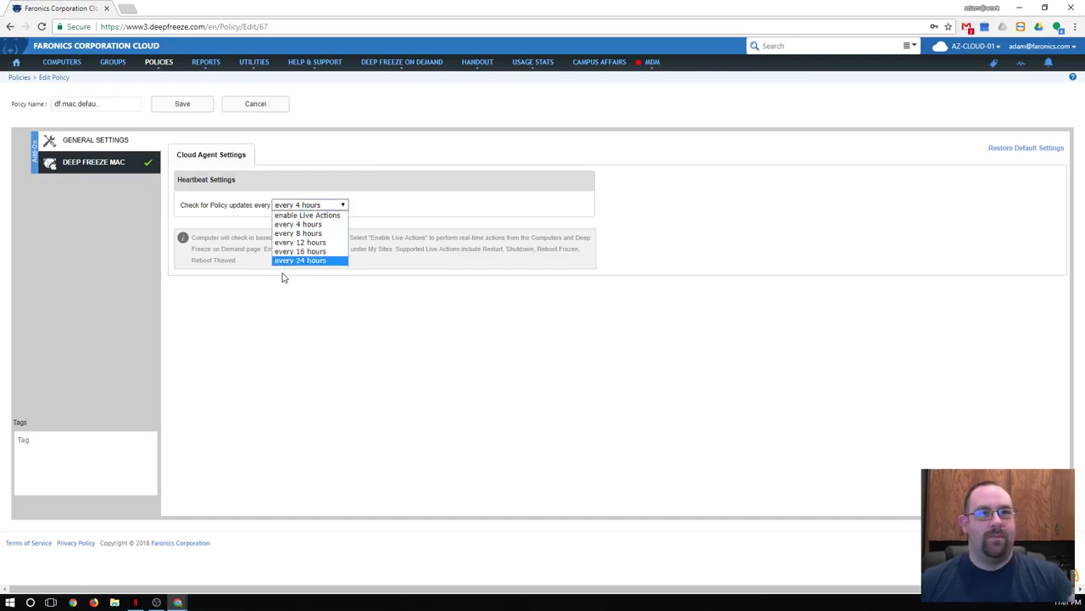
pyautogui.click(267, 367)
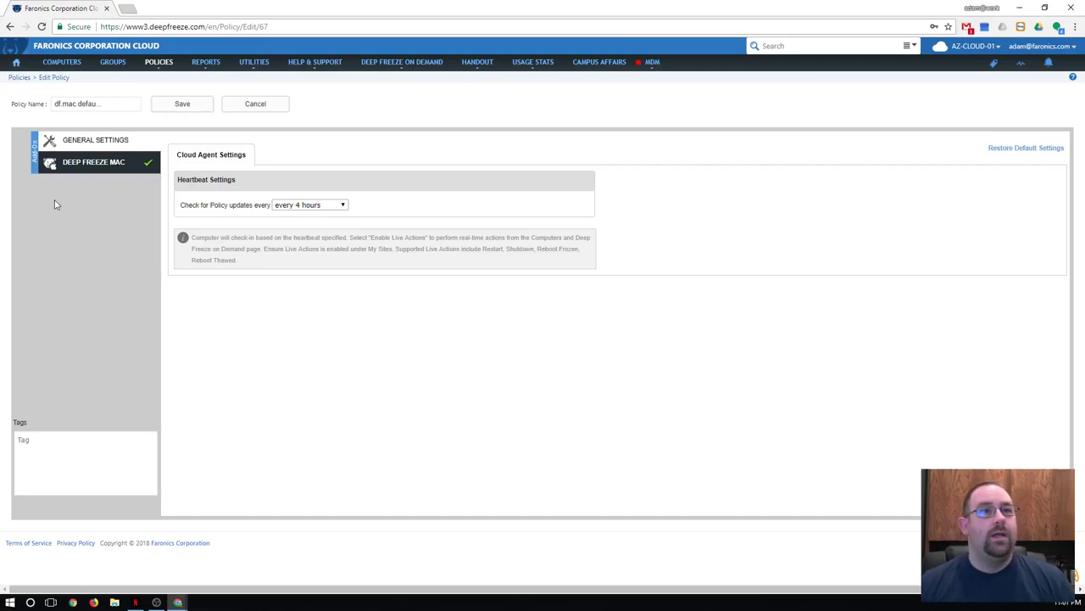
# Add 'Data' to the thawed drives in the policy's Deep Freeze Mac User & Drives settings
pyautogui.click(110, 162)
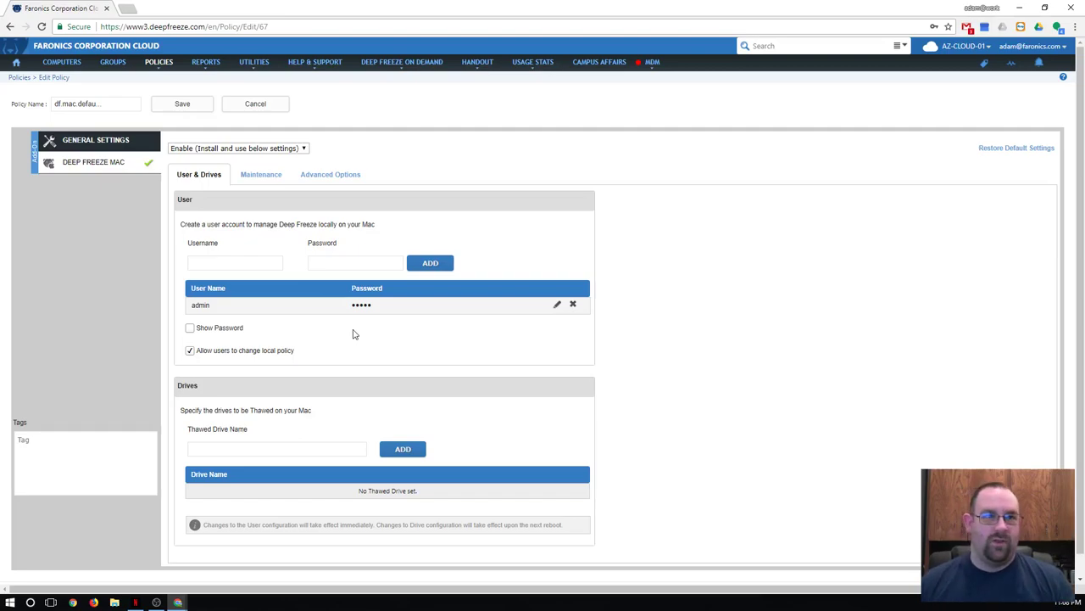
pyautogui.click(362, 452)
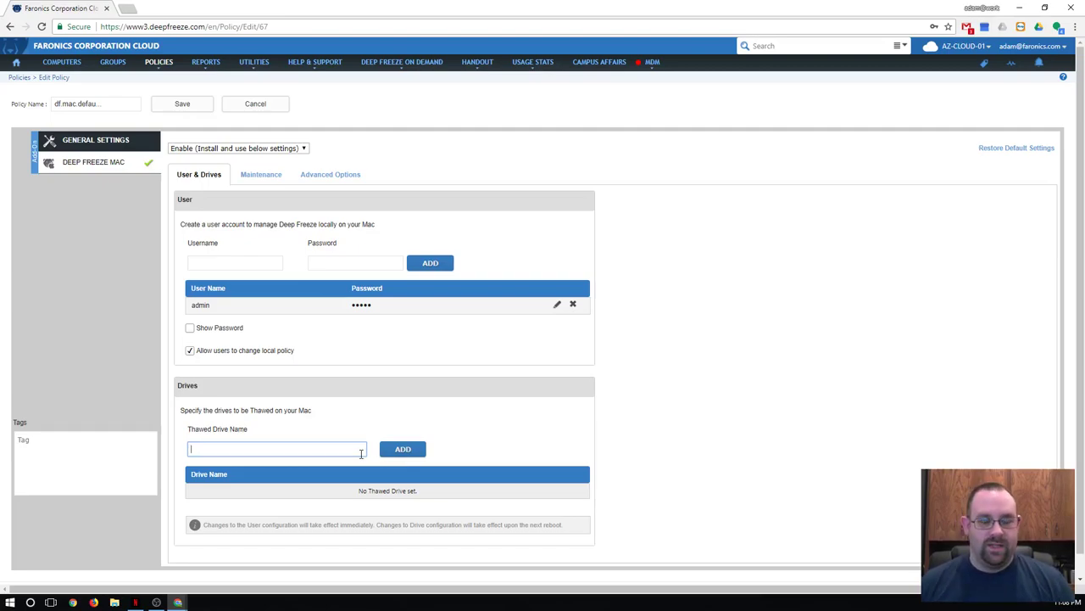
pyautogui.write('Data')
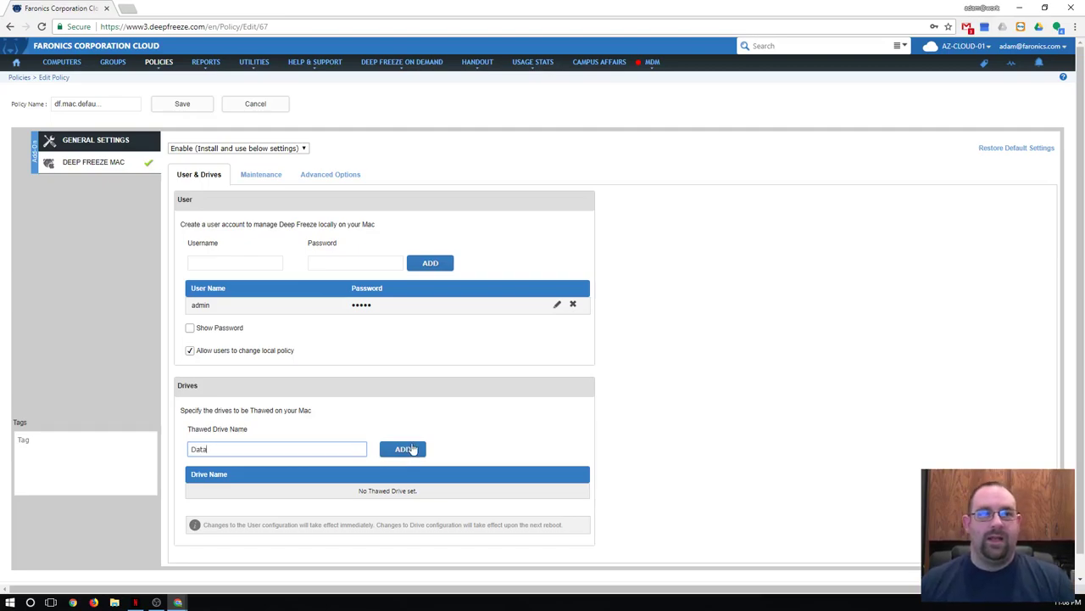
pyautogui.click(412, 450)
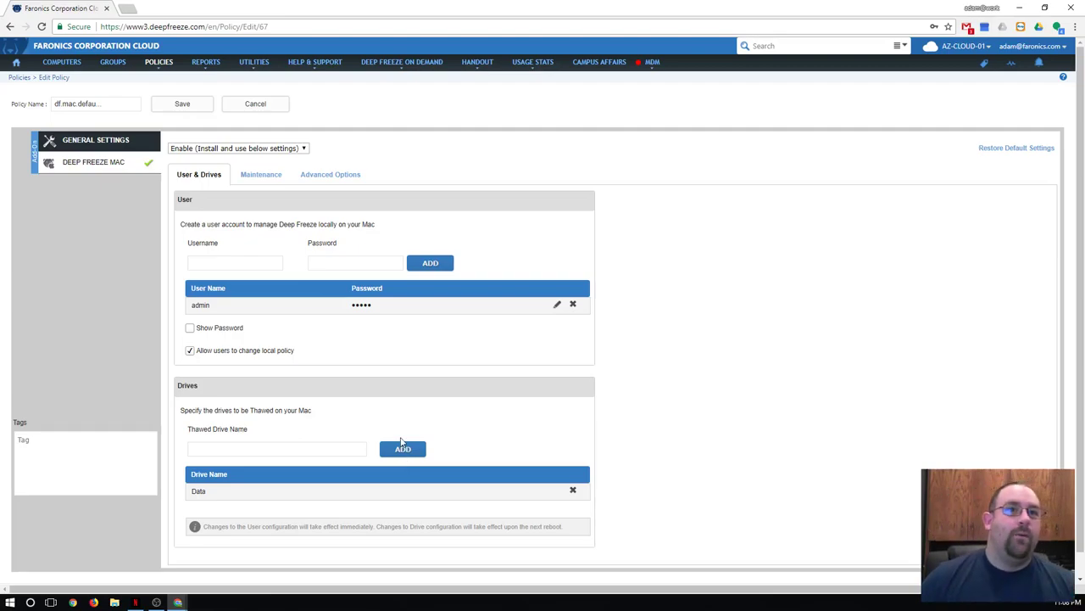
# Preview a new maintenance schedule, toggling Install Apple Software Updates, then cancel without adding it
pyautogui.click(260, 175)
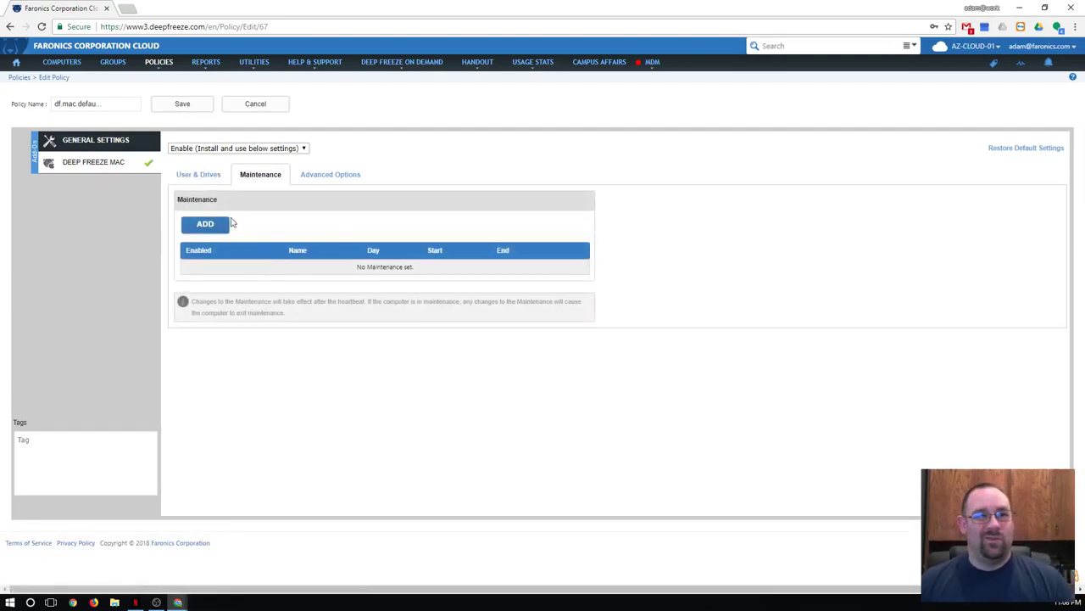
pyautogui.click(222, 224)
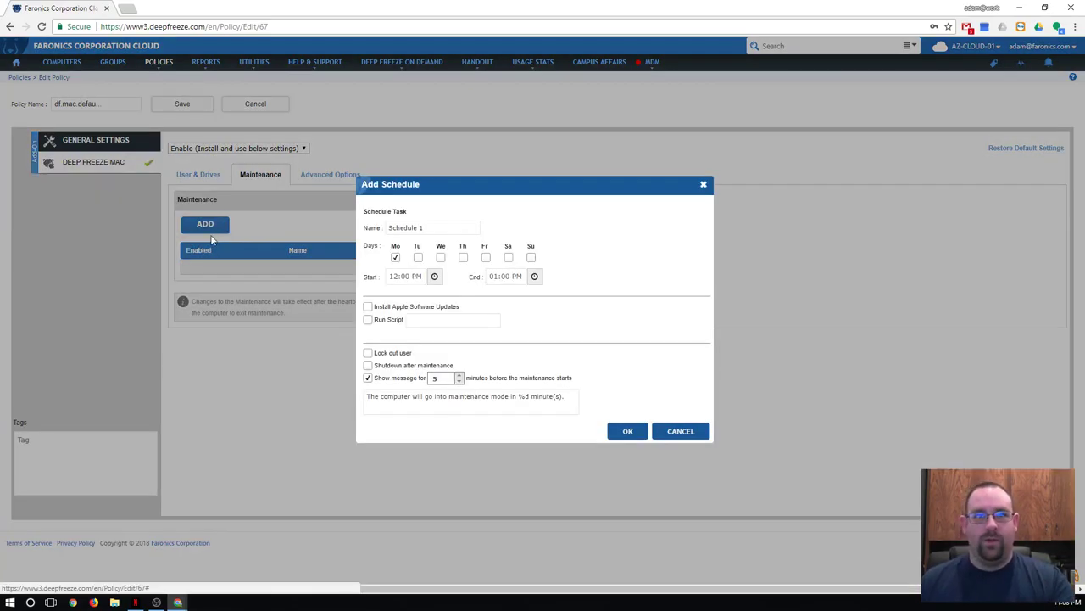
pyautogui.click(368, 307)
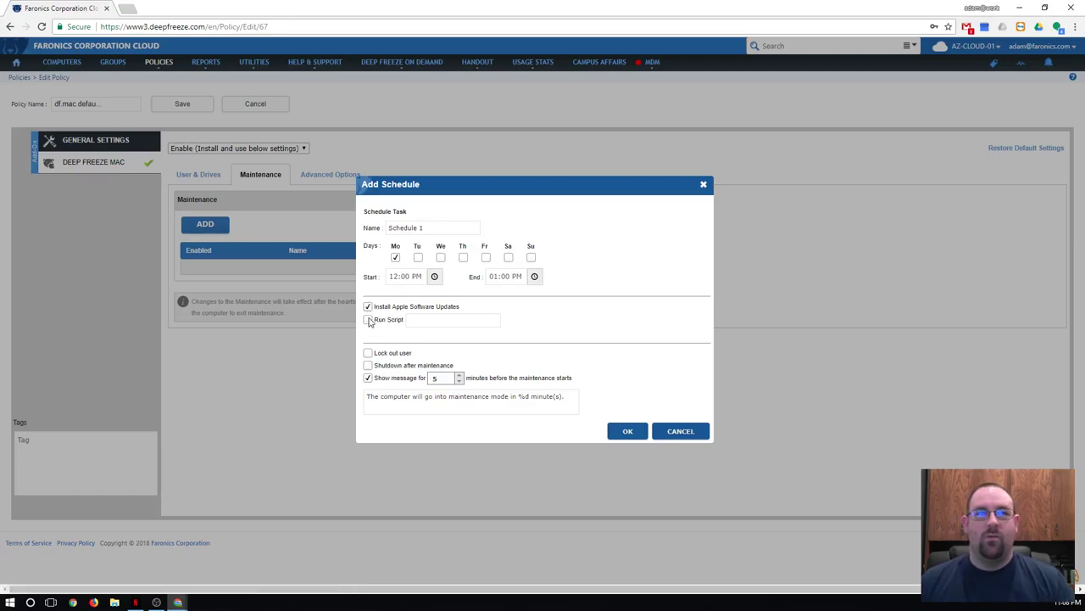
pyautogui.click(368, 307)
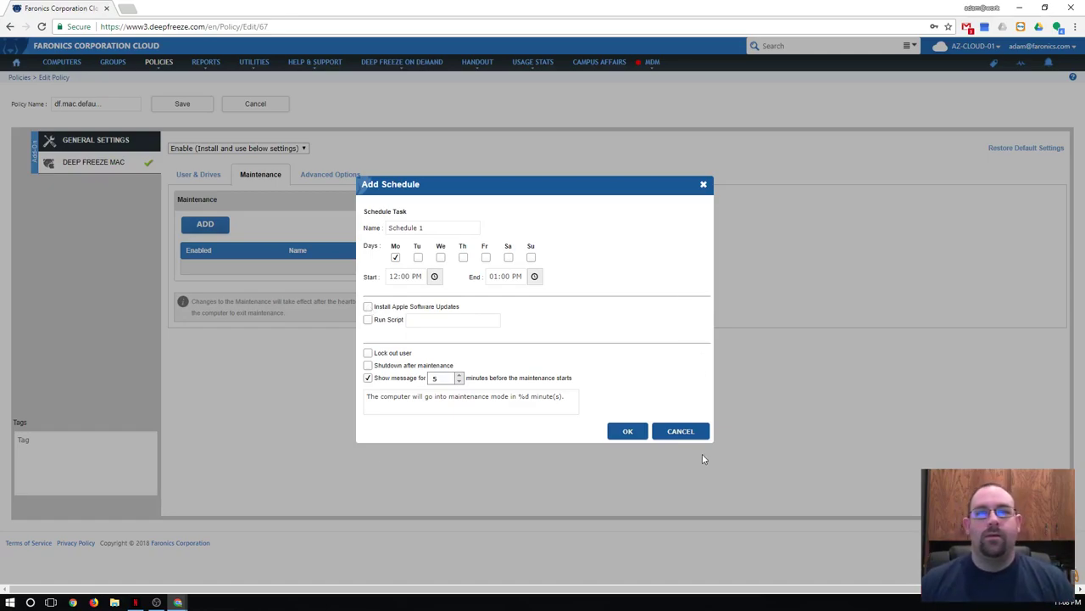
pyautogui.click(691, 433)
# Review the policy's Advanced Options, then return to the Home dashboard
pyautogui.click(357, 176)
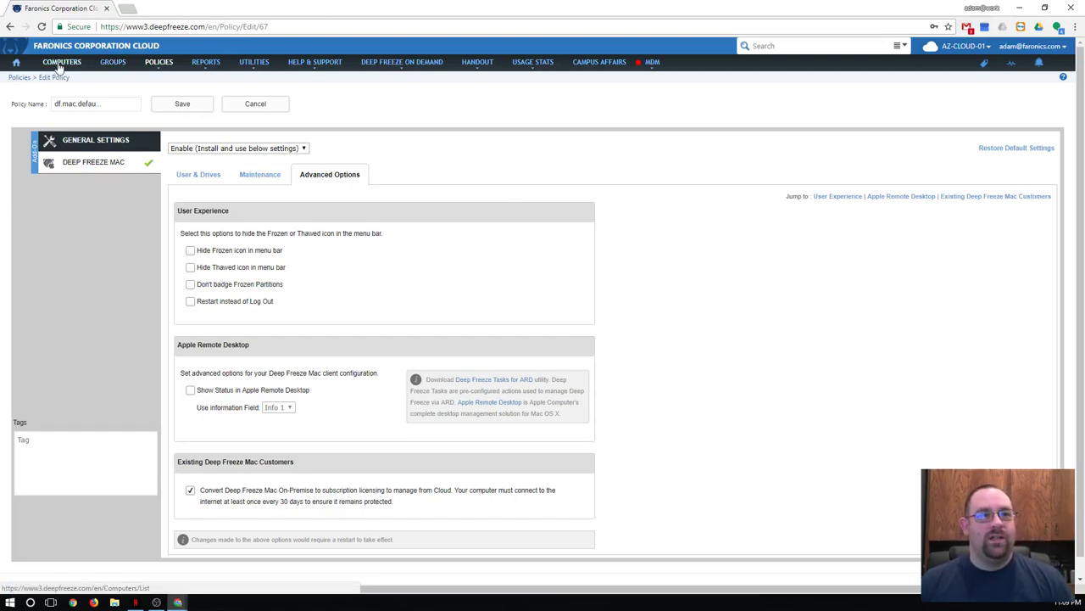
pyautogui.moveTo(23, 66)
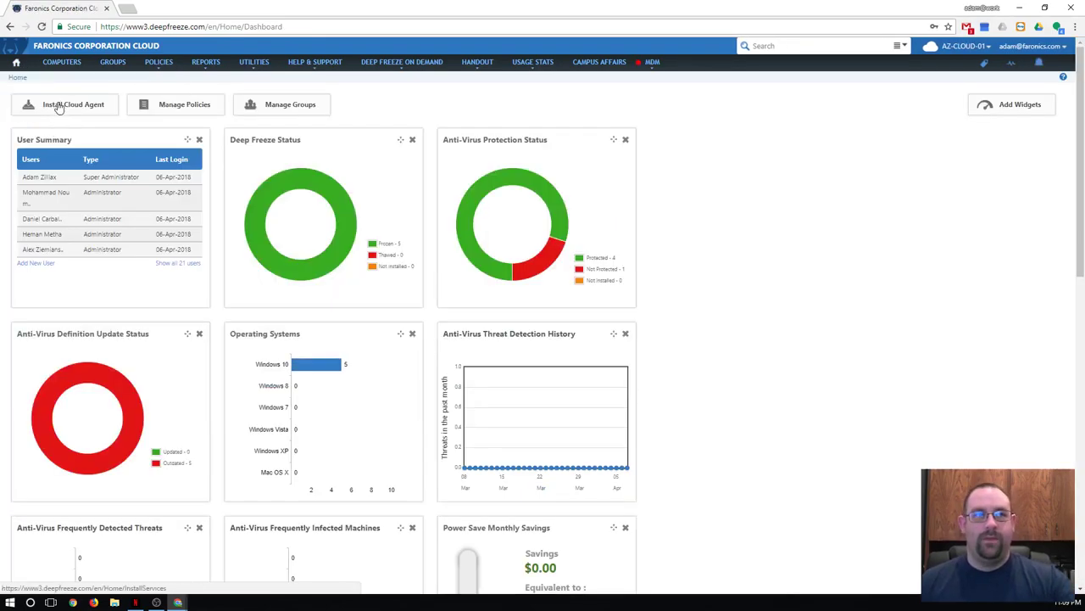
# Generate a Mac Cloud Agent installer URL for group Default and policy Faronics Default Mac
pyautogui.click(58, 105)
pyautogui.click(81, 121)
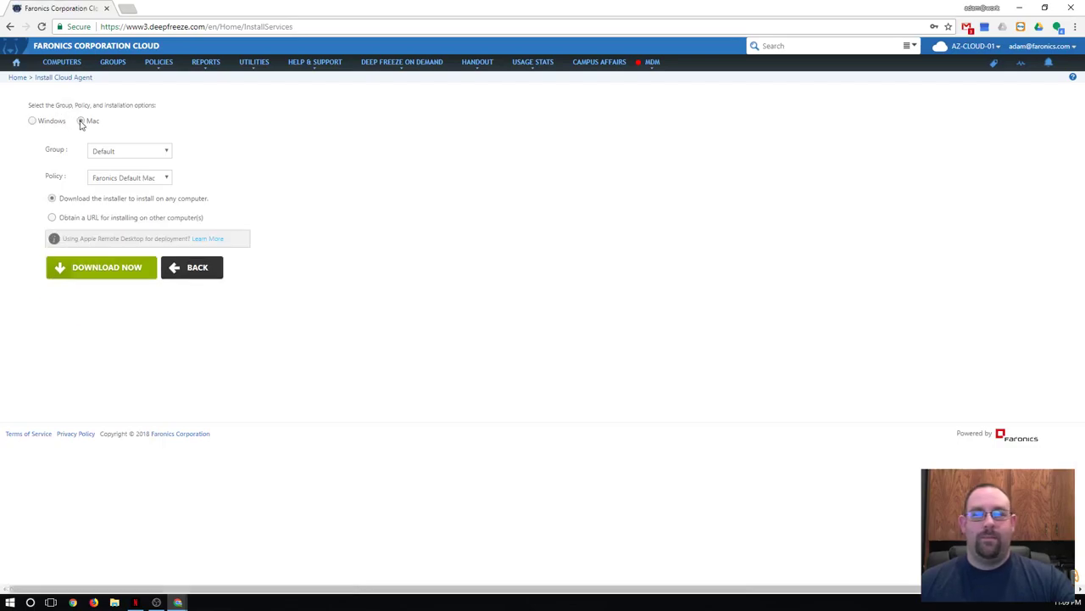
pyautogui.click(107, 153)
pyautogui.click(110, 161)
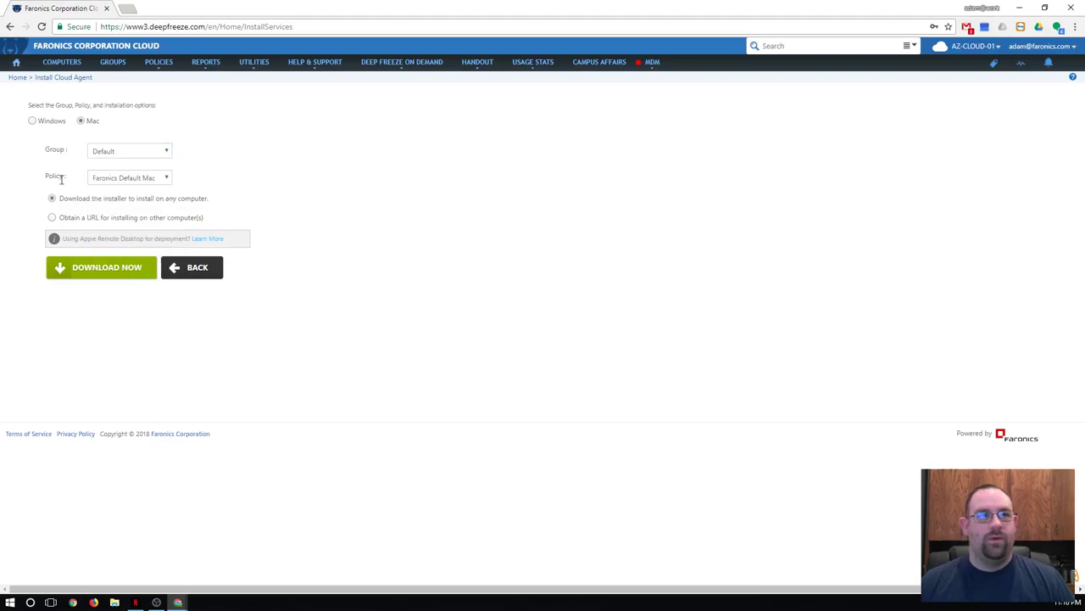
pyautogui.click(164, 179)
pyautogui.click(55, 170)
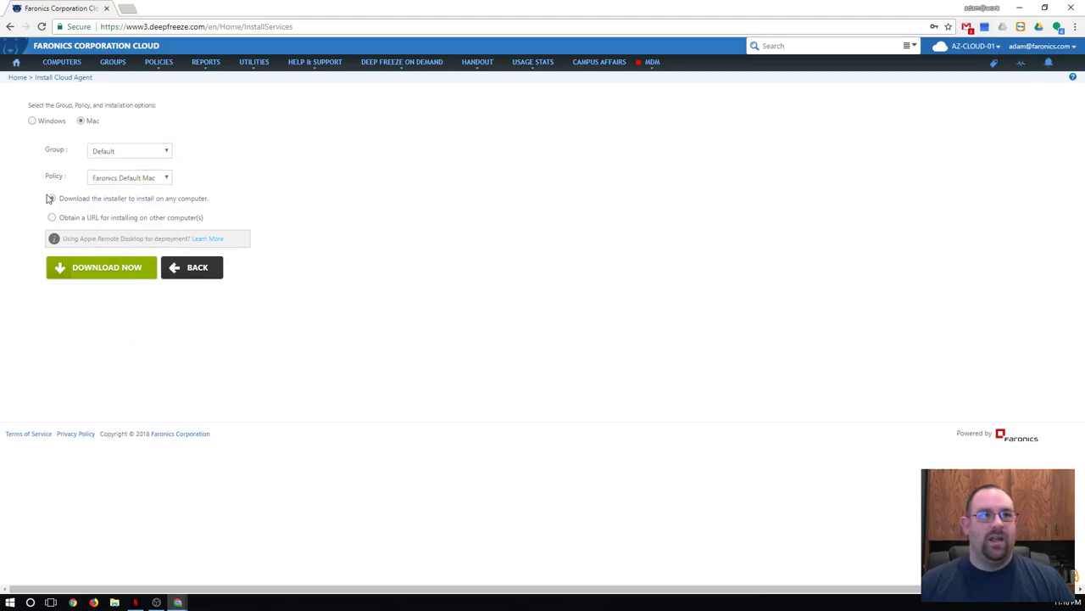
pyautogui.click(50, 197)
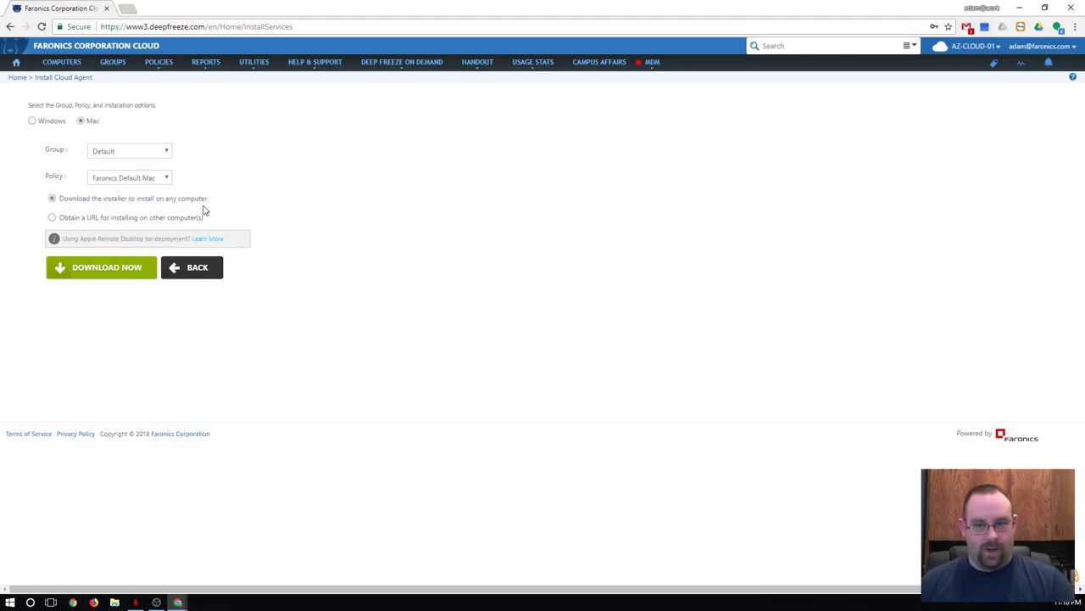
pyautogui.click(53, 219)
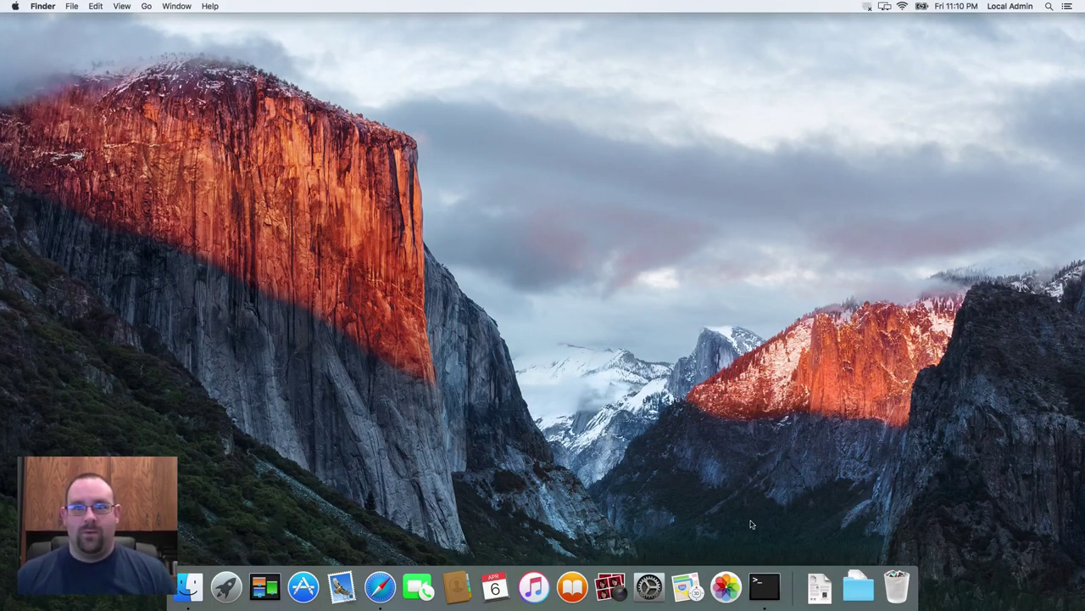
# Launch CloudAgent.pkg from the downloaded Installer folder
pyautogui.click(858, 586)
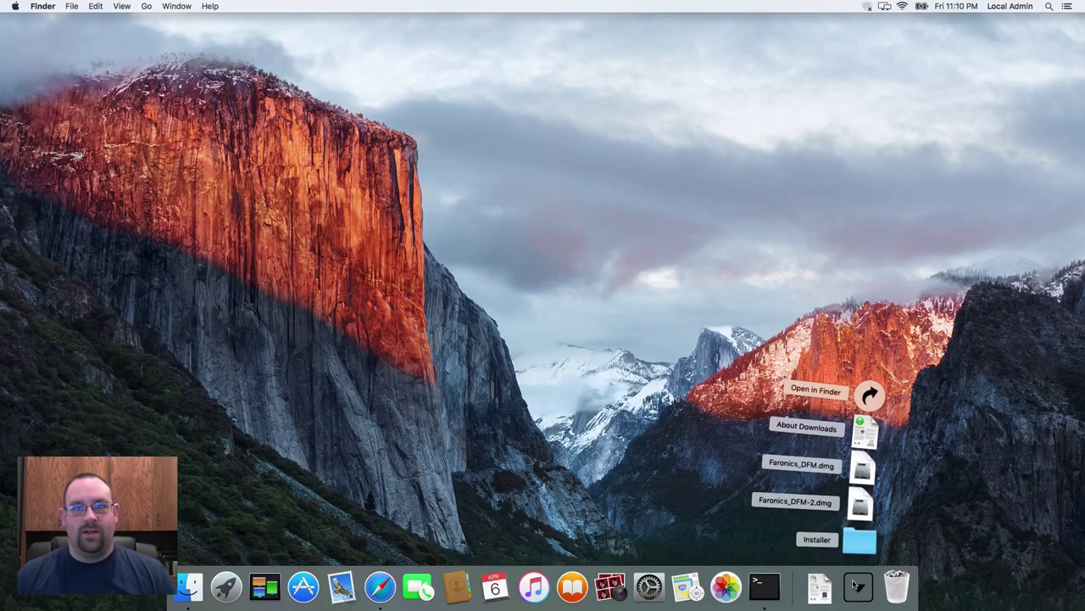
pyautogui.click(858, 547)
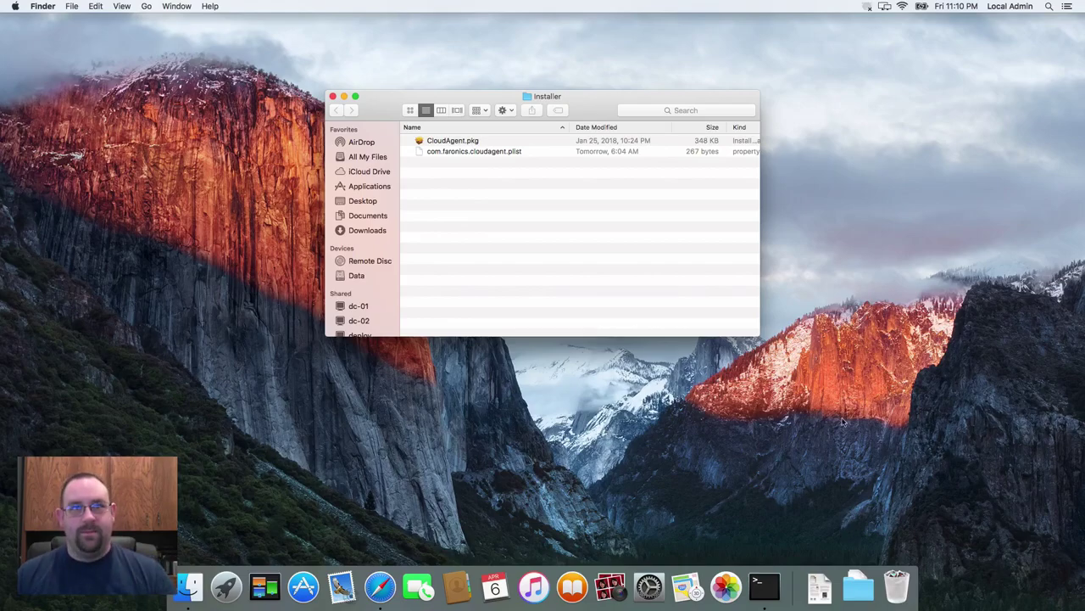
pyautogui.doubleClick(532, 142)
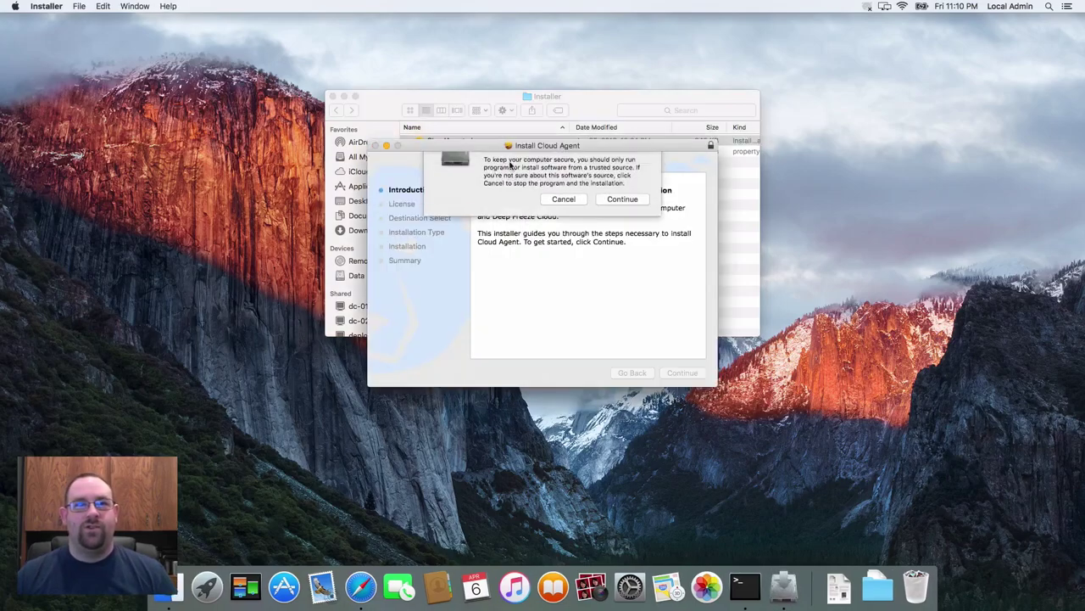
# Install Cloud Agent on Macintosh HD, accepting the license and authorizing with the admin password
pyautogui.click(622, 229)
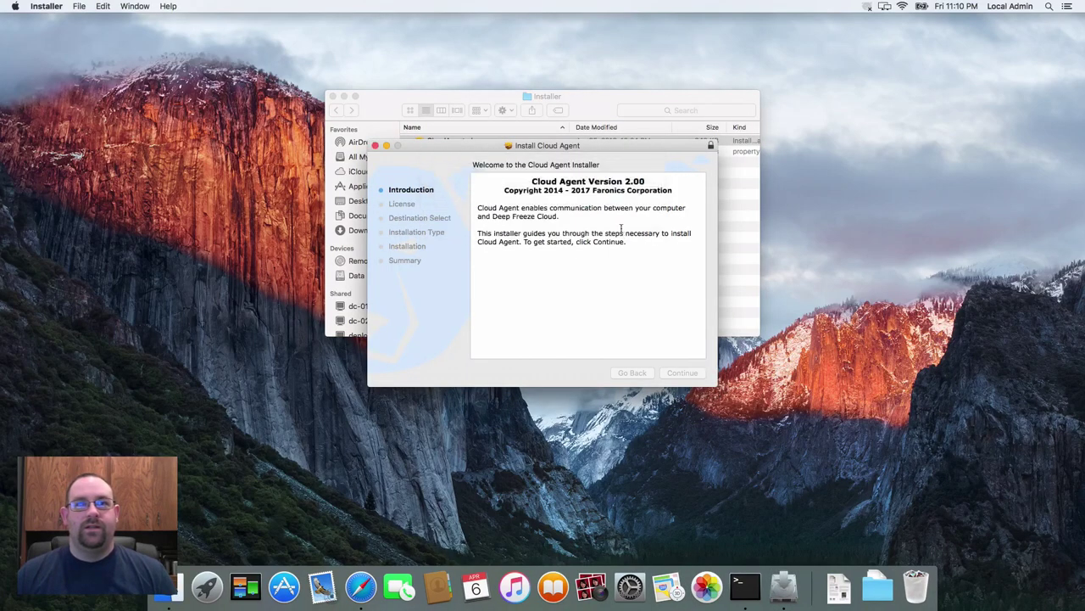
pyautogui.click(682, 373)
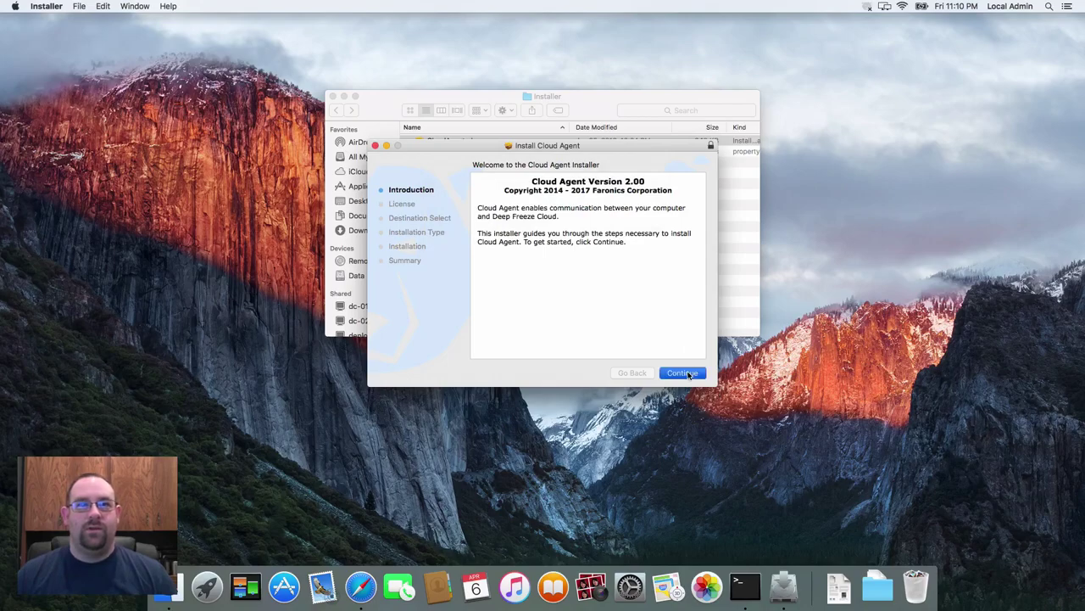
pyautogui.click(683, 373)
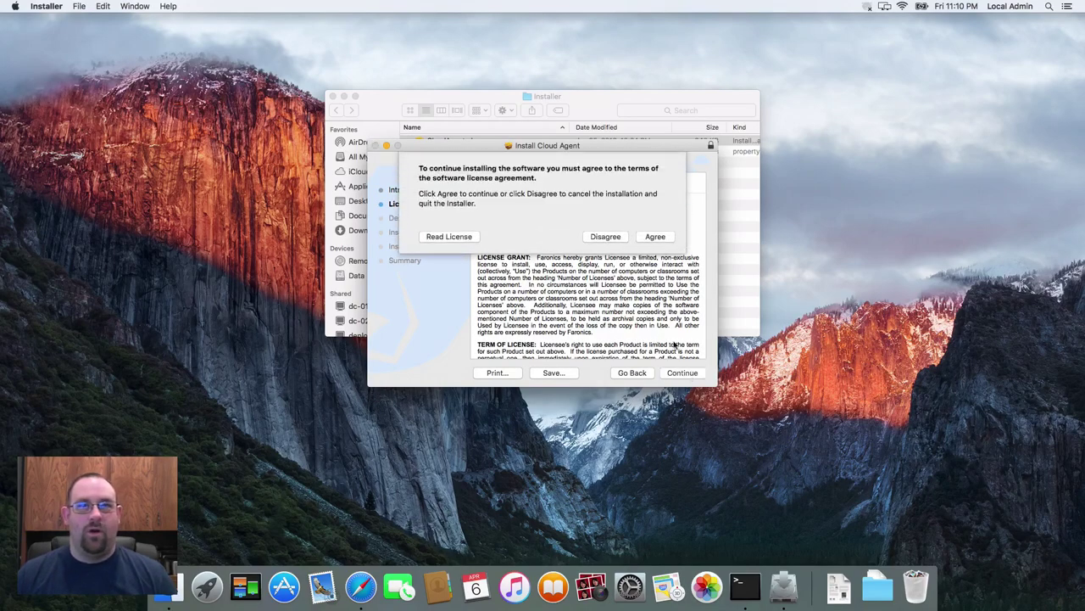
pyautogui.click(654, 236)
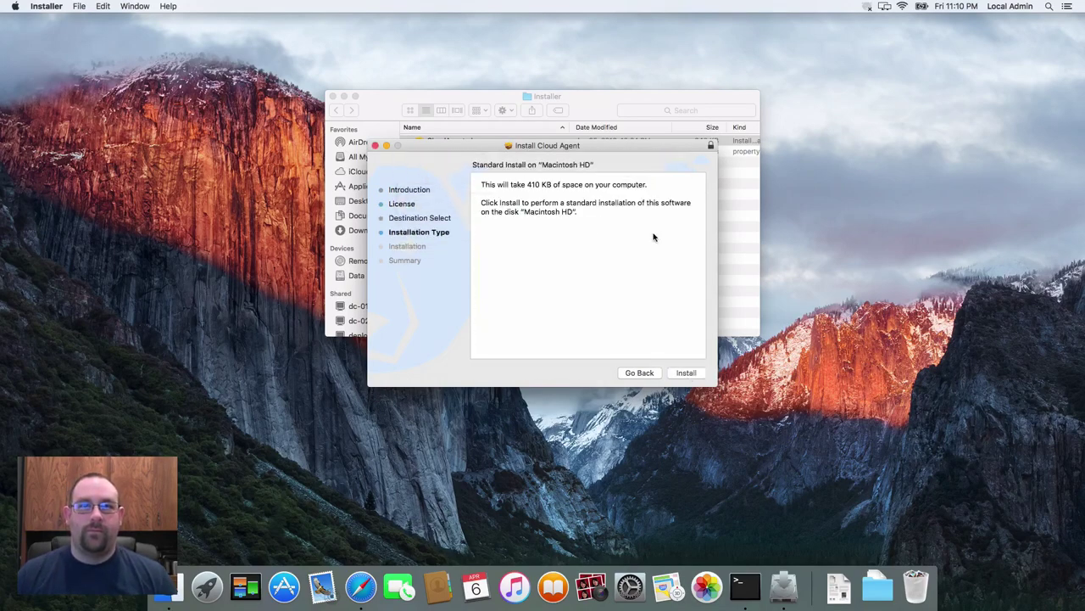
pyautogui.click(687, 374)
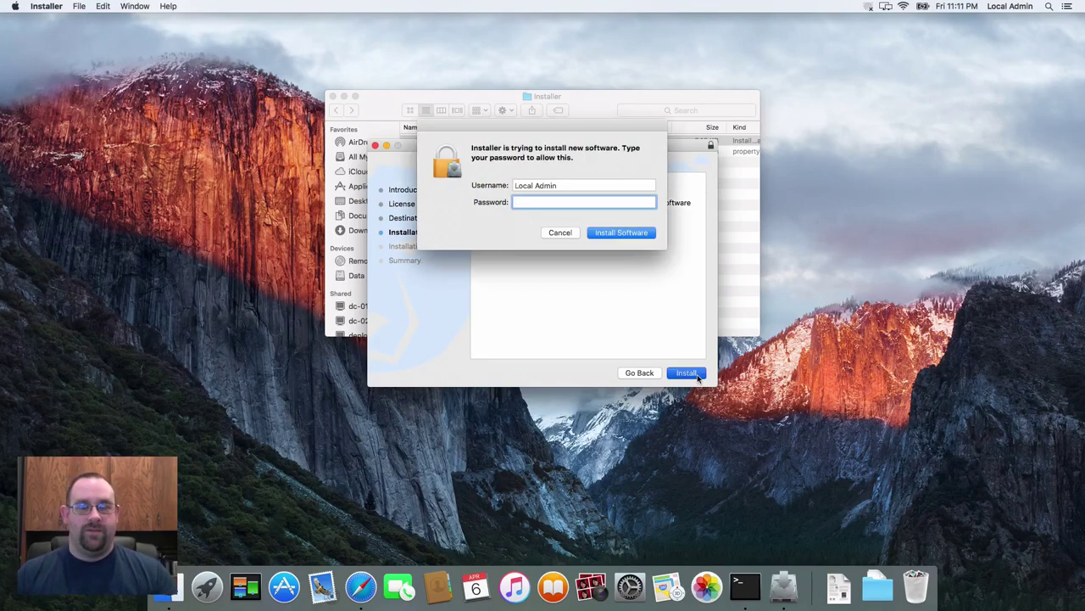
pyautogui.write('•••••')
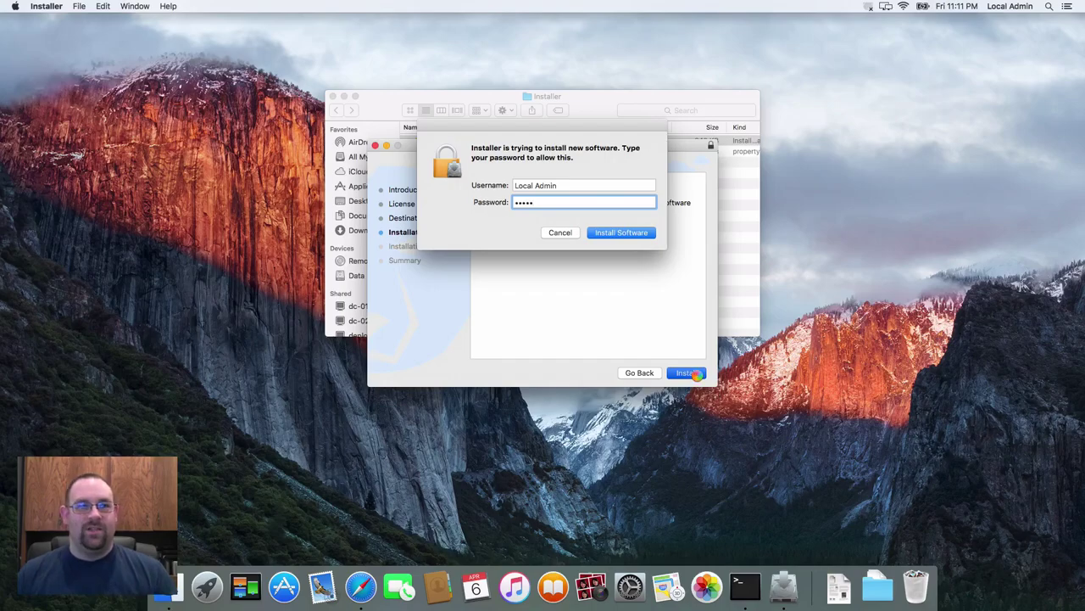
pyautogui.press('Return')
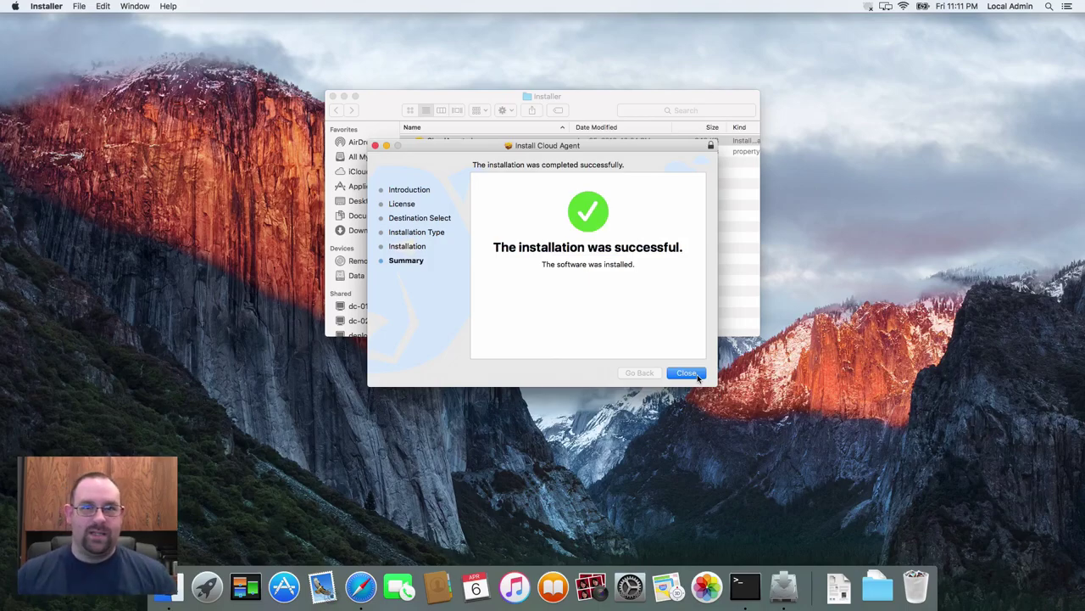
pyautogui.click(693, 373)
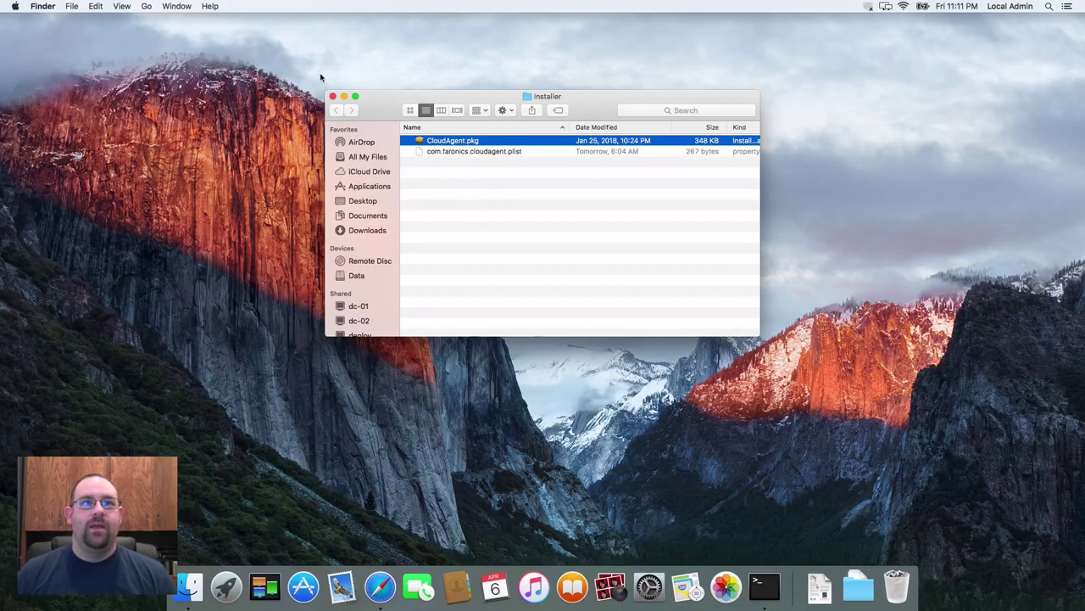
# Close the Finder window holding the Cloud Agent installer package
pyautogui.click(332, 97)
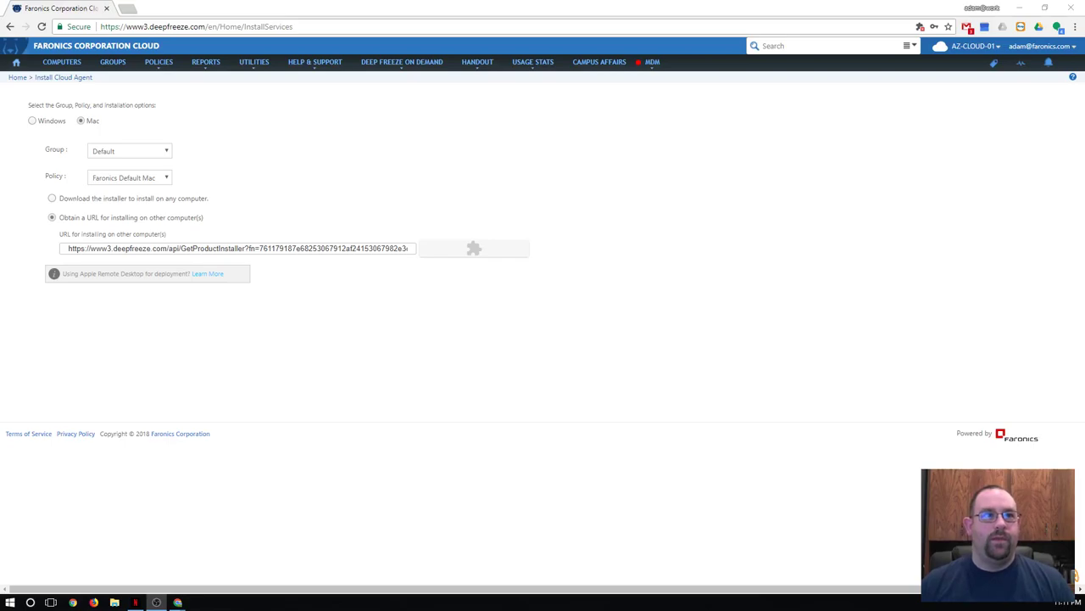
# List all computers by clearing the 'sha' name filter, then select the new MacBook Air
pyautogui.click(44, 73)
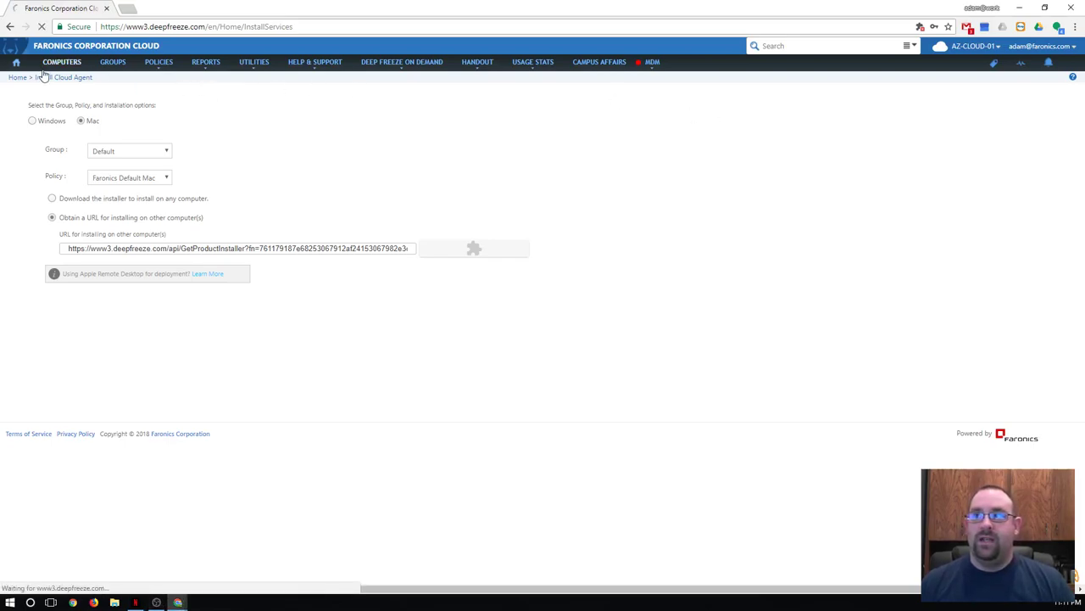
pyautogui.click(135, 264)
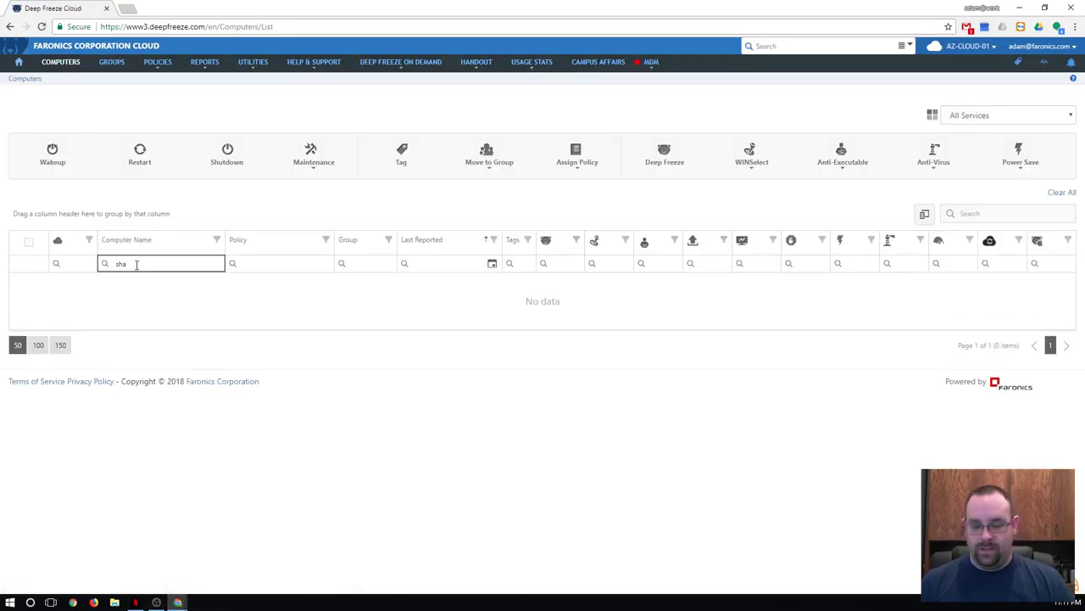
pyautogui.press('BackSpace')
pyautogui.press('BackSpace')
pyautogui.press('BackSpace')
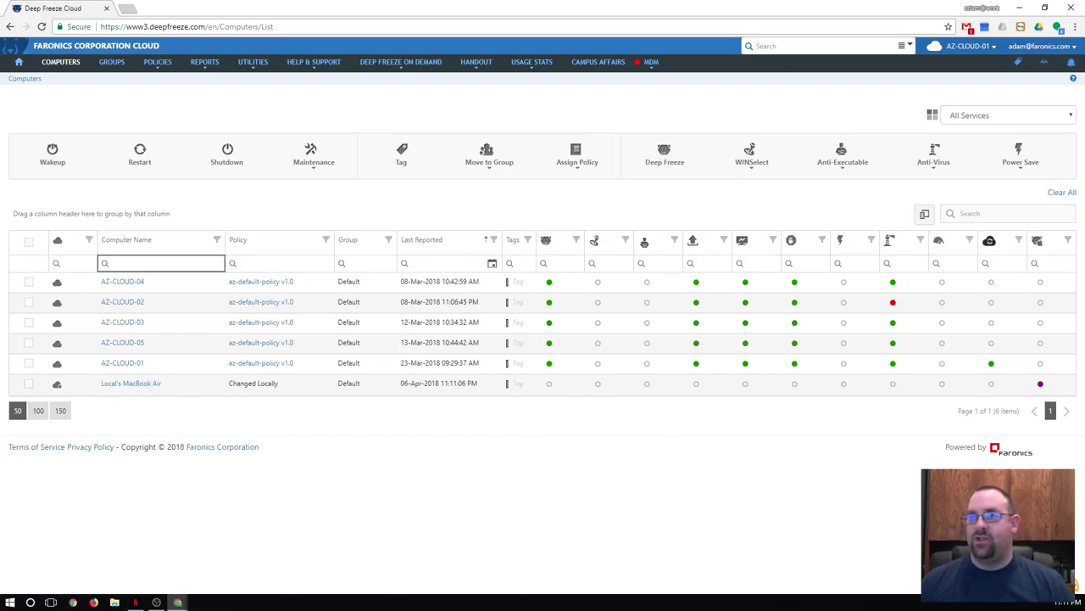
pyautogui.click(28, 385)
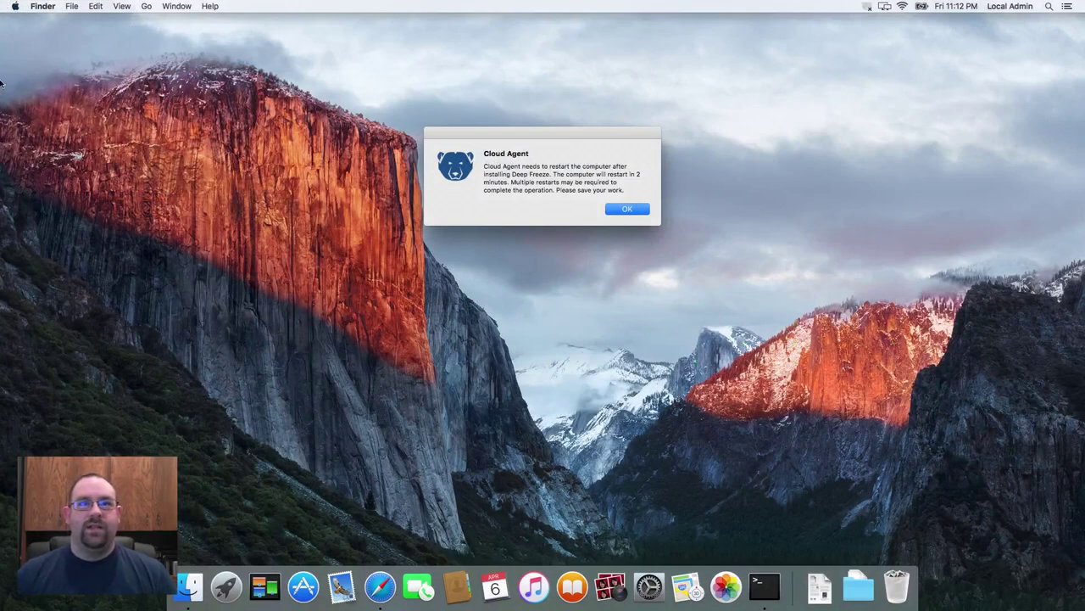
# Dismiss the restart notice and log in to Deep Freeze Mac from its menu-bar icon with the admin credentials
pyautogui.click(616, 217)
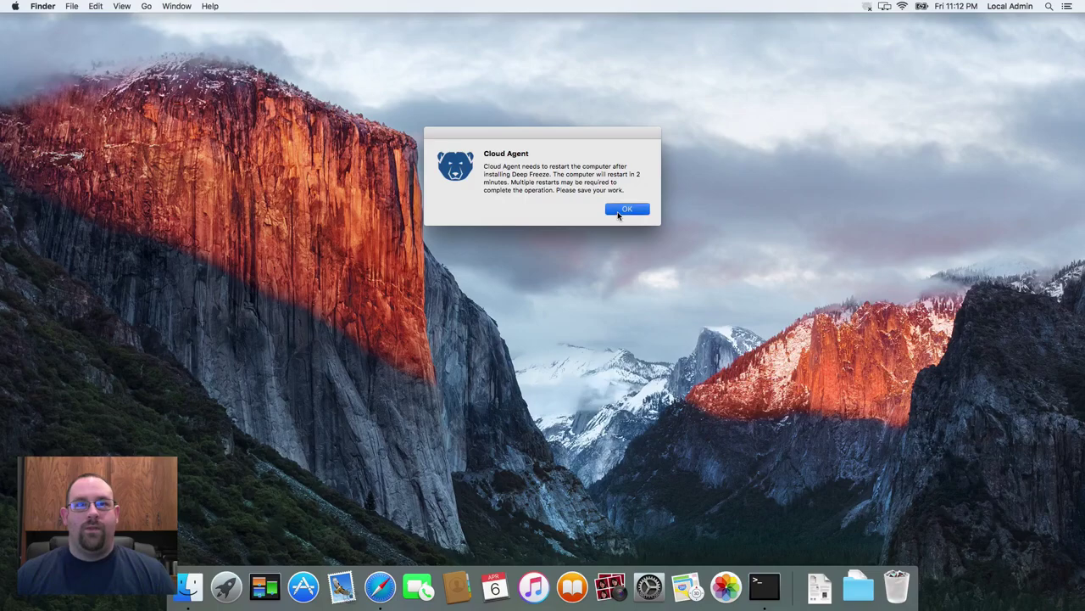
pyautogui.click(866, 7)
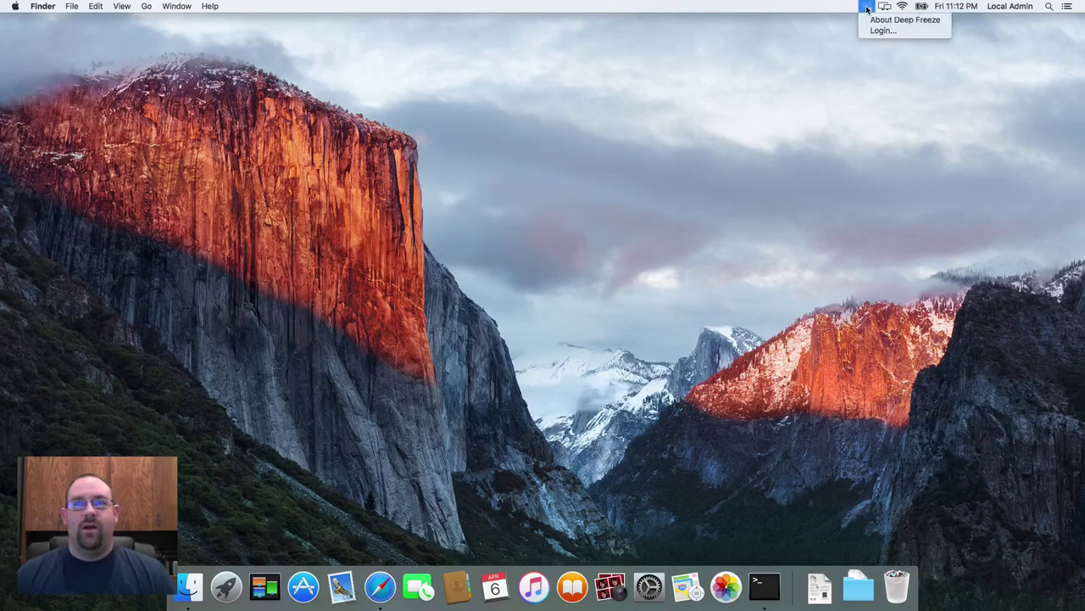
pyautogui.click(882, 30)
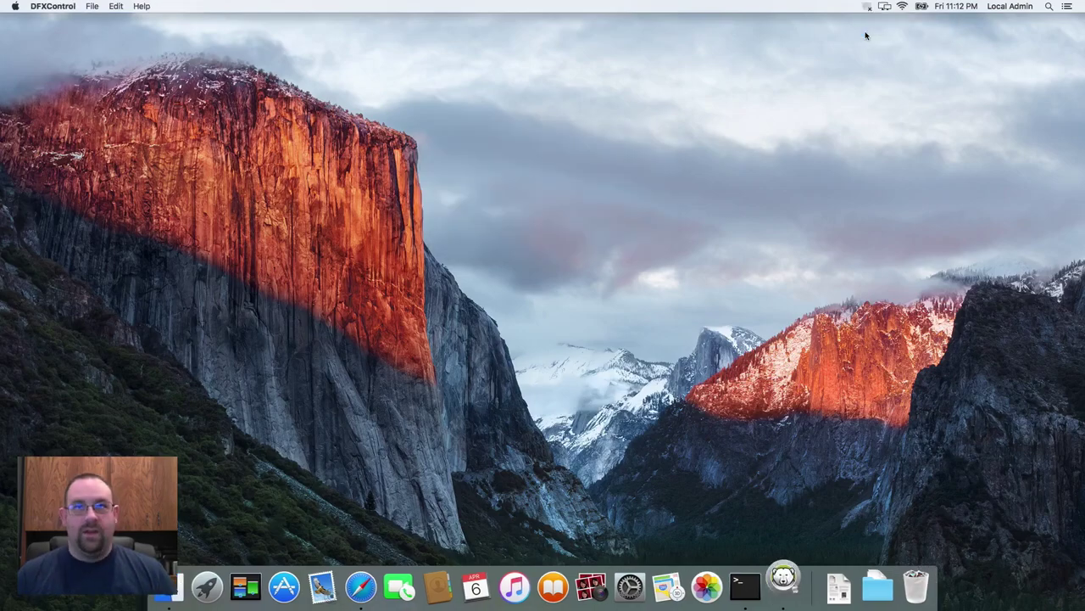
pyautogui.write('admin')
pyautogui.press('Tab')
pyautogui.write('a')
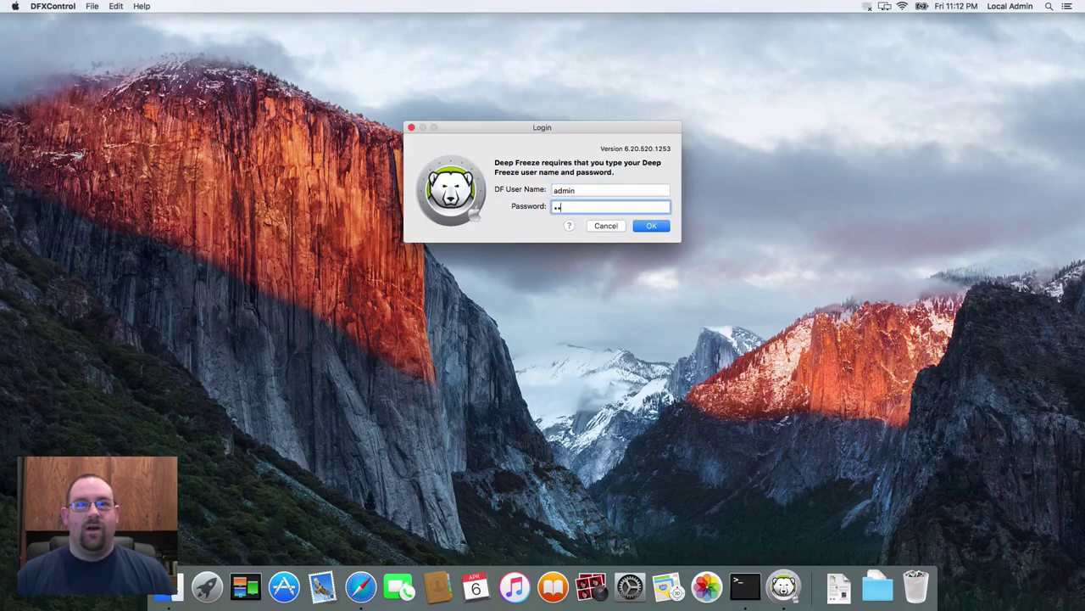
pyautogui.write('dmin')
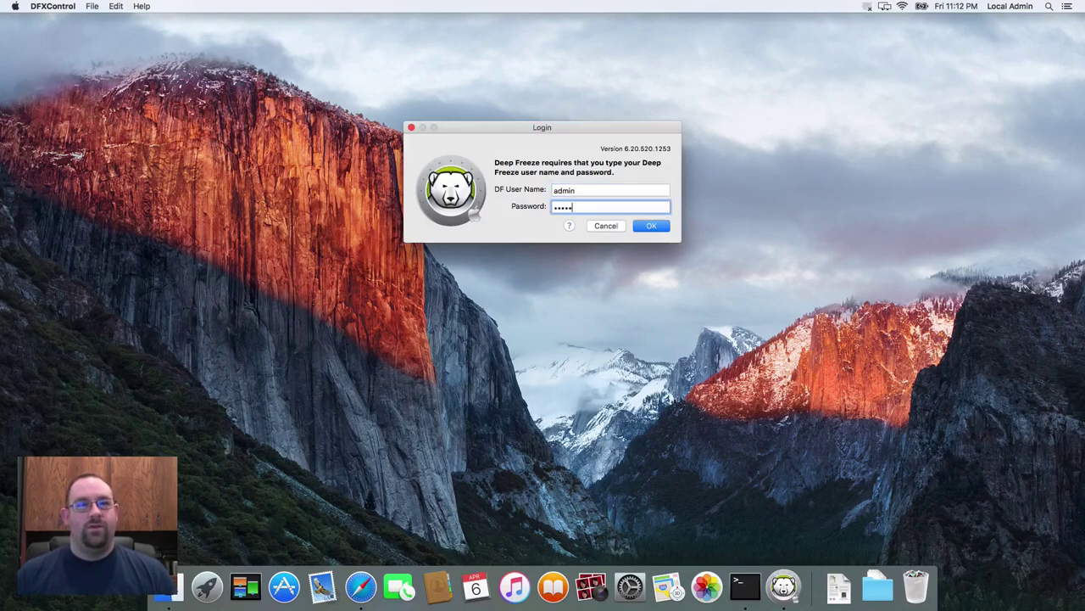
pyautogui.press('Return')
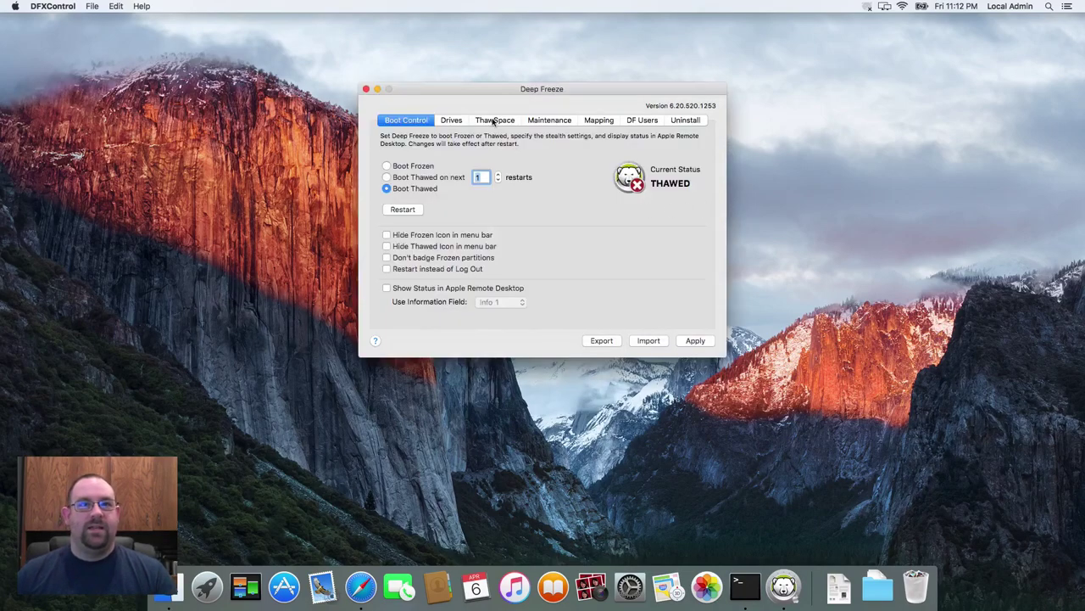
# Check ThawSpace shows none, and Mapping shows Desktop, Documents, Pictures and Movies mapped to Data
pyautogui.click(494, 120)
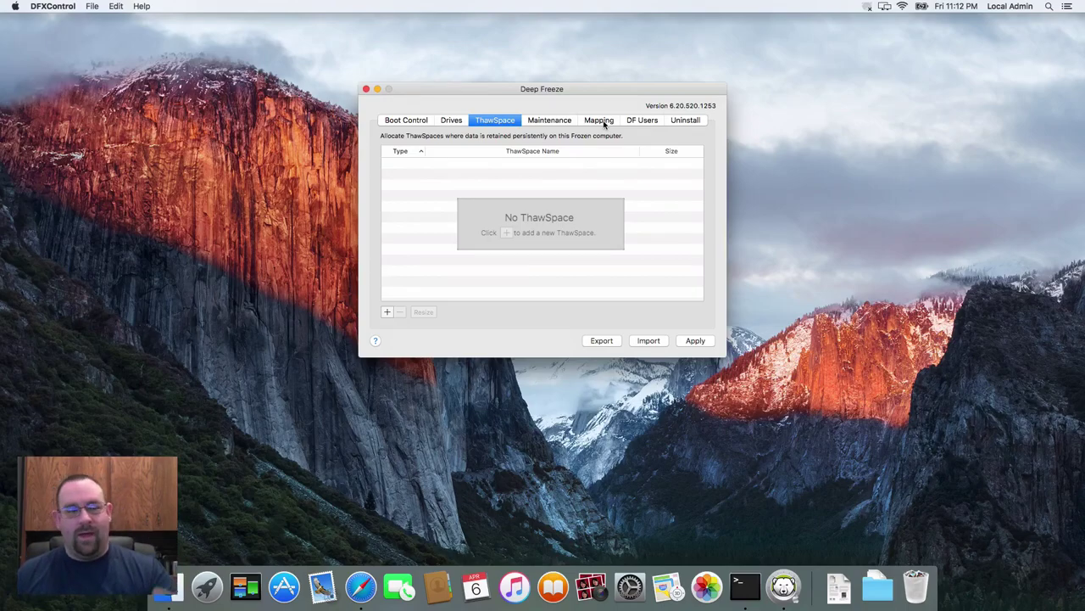
pyautogui.click(604, 123)
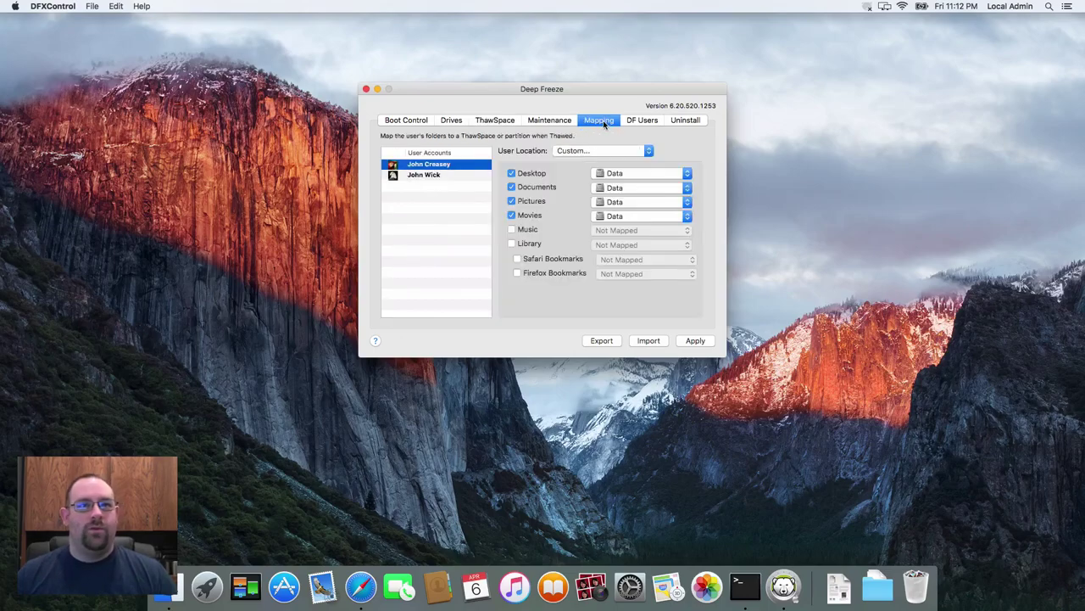